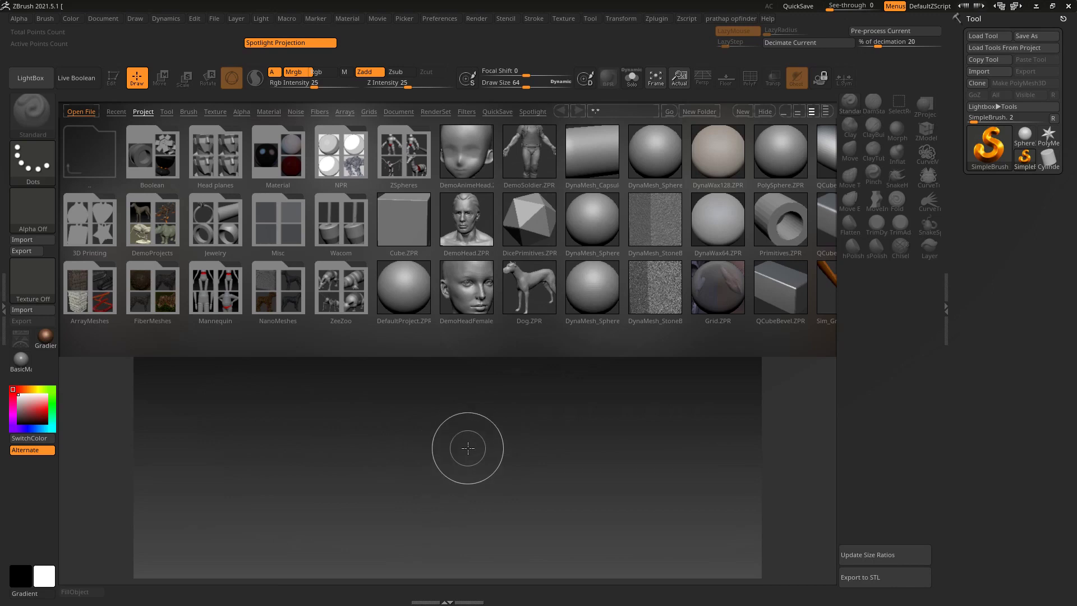
# Step: Drag one long stroke of overlapping red cube shapes across the canvas below LightBox
pyautogui.moveTo(272, 415); pyautogui.dragTo(665, 427)
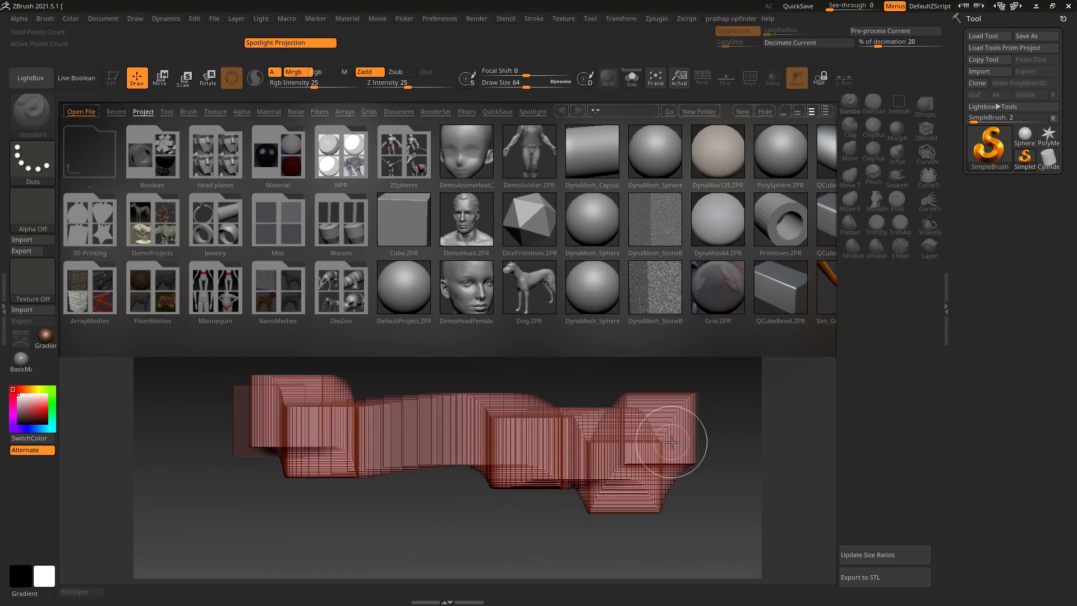
# Step: Open DynaMesh_Sphere_128.ZPR from the Project browser without saving current changes
pyautogui.click(38, 82)
pyautogui.press(',')
pyautogui.doubleClick(578, 223)
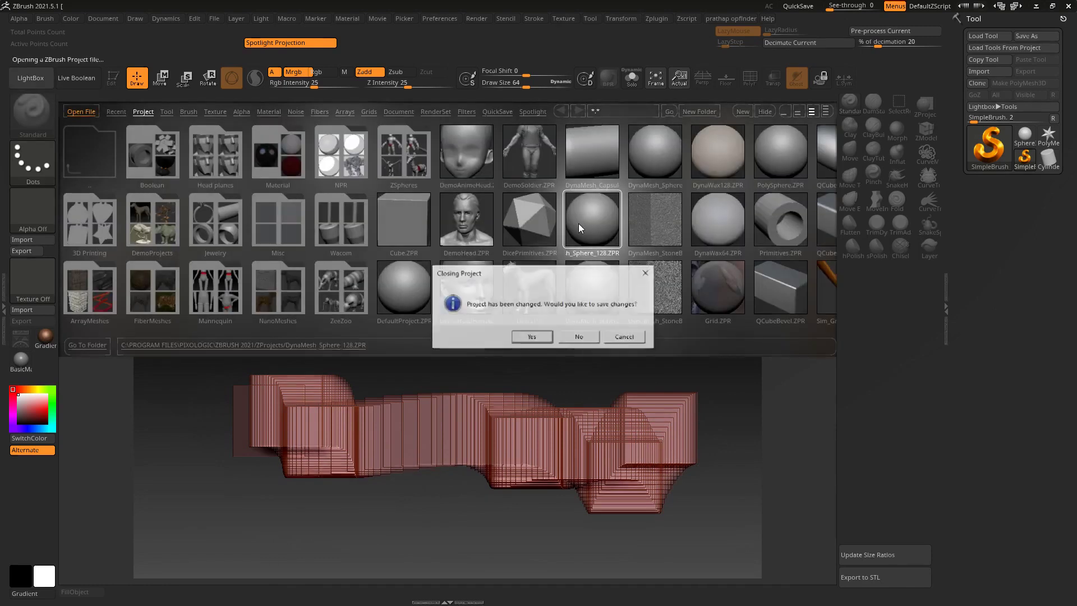
pyautogui.click(583, 337)
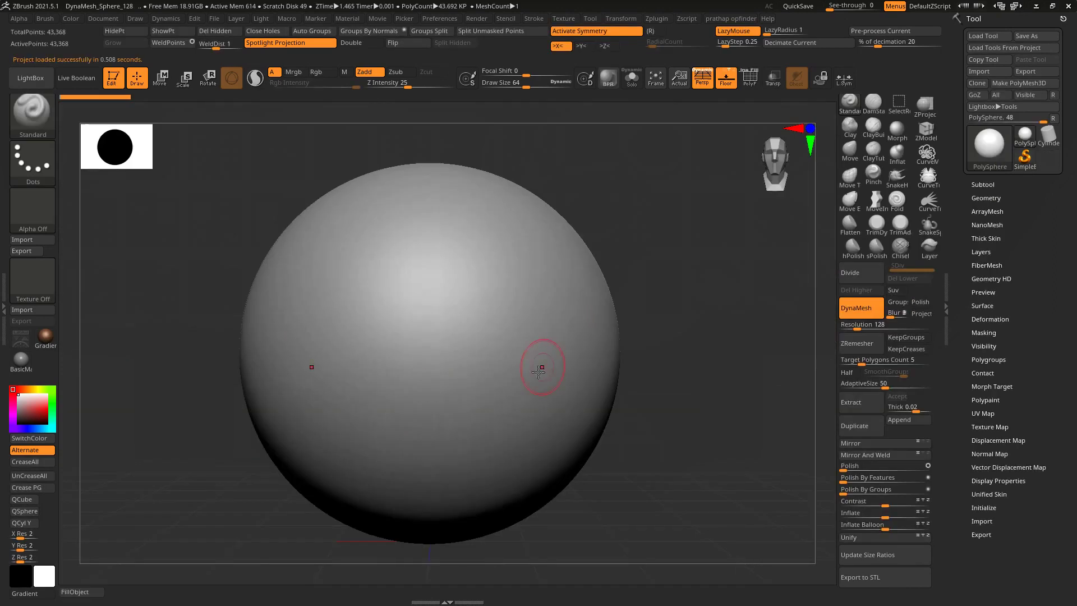
# Step: Frame the sphere with F, then load Cube3D as the active tool from the tool picker
pyautogui.press('f')
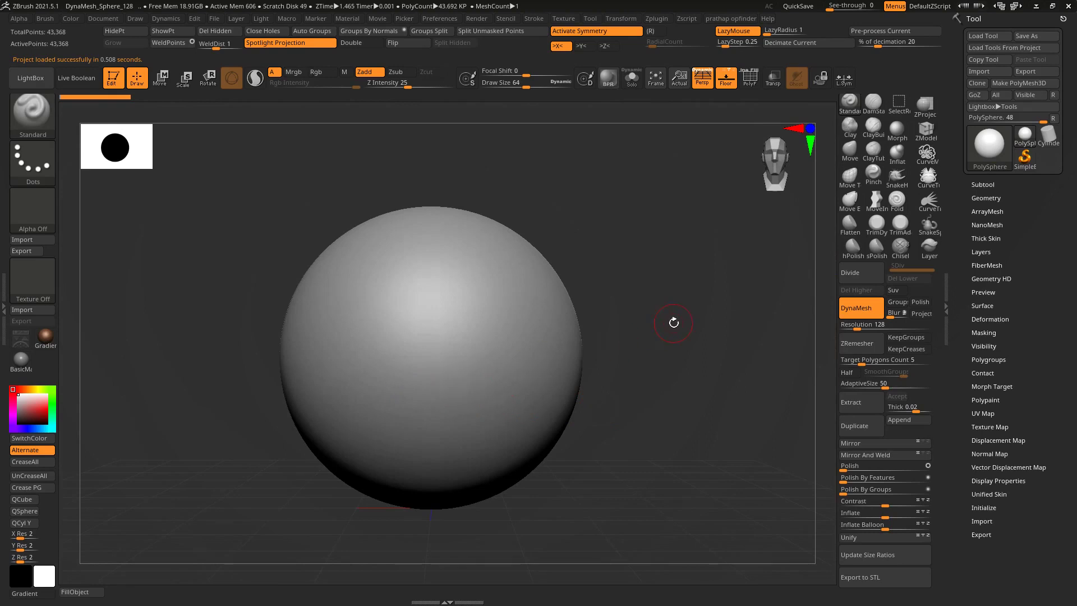
pyautogui.click(982, 184)
pyautogui.click(989, 146)
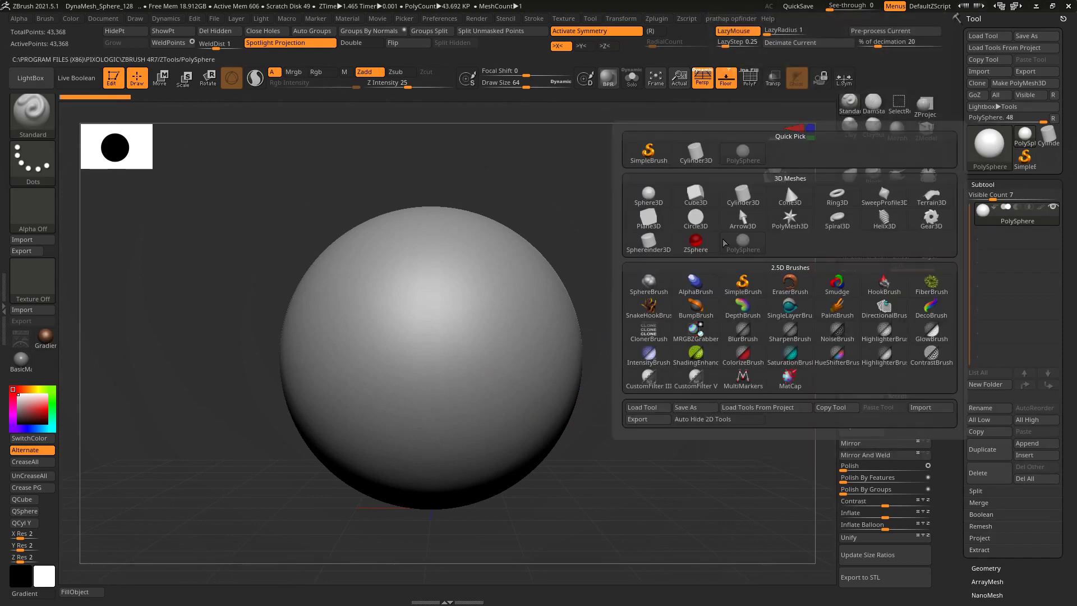
pyautogui.click(695, 195)
# Step: Orbit around the Cube3D mesh to view several sides, then zoom out
pyautogui.moveTo(661, 317); pyautogui.dragTo(633, 319)
pyautogui.moveTo(685, 294)
pyautogui.mouseDown()
pyautogui.moveTo(592, 316)
pyautogui.moveTo(685, 308)
pyautogui.moveTo(591, 335)
pyautogui.moveTo(704, 318)
pyautogui.moveTo(652, 334)
pyautogui.mouseUp()
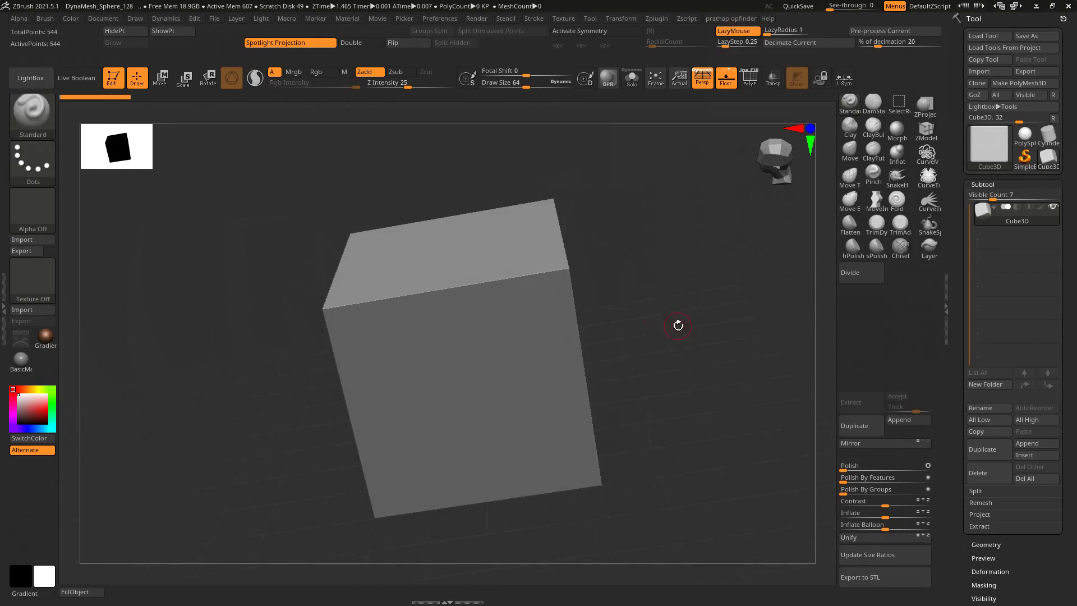
pyautogui.moveTo(668, 303)
pyautogui.keyDown('ctrl'); pyautogui.mouseDown(button='right')
pyautogui.moveTo(675, 414)
pyautogui.moveTo(673, 260)
pyautogui.moveTo(665, 396)
pyautogui.moveTo(666, 281)
pyautogui.mouseUp(button='right'); pyautogui.keyUp('ctrl')
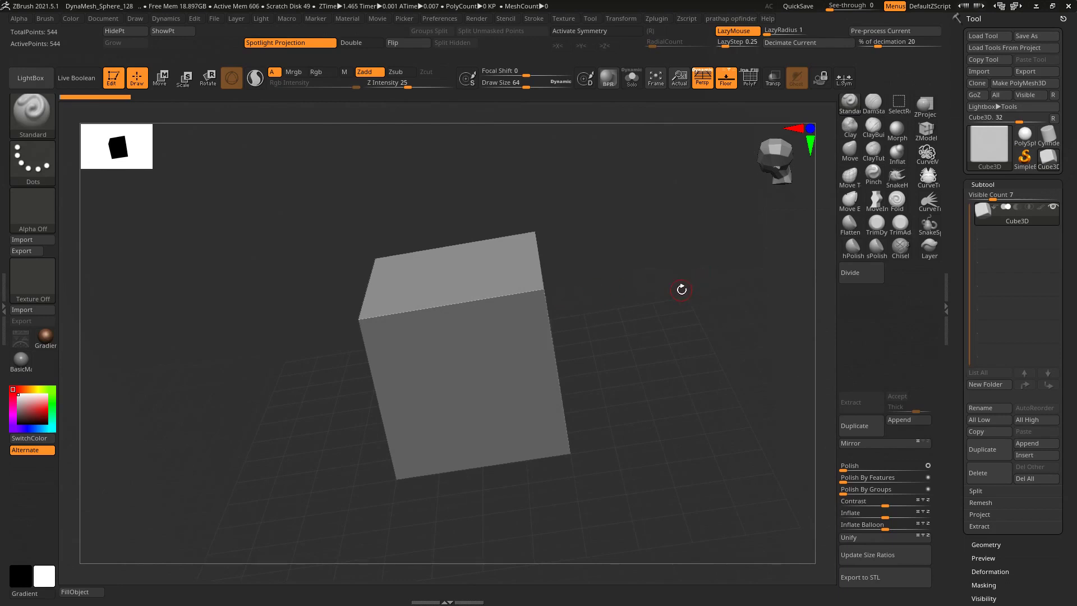
# Step: Orbit the cube to several new angles and bring up the Document palette
pyautogui.moveTo(700, 338)
pyautogui.mouseDown()
pyautogui.moveTo(699, 318)
pyautogui.moveTo(548, 306)
pyautogui.moveTo(594, 307)
pyautogui.mouseUp()
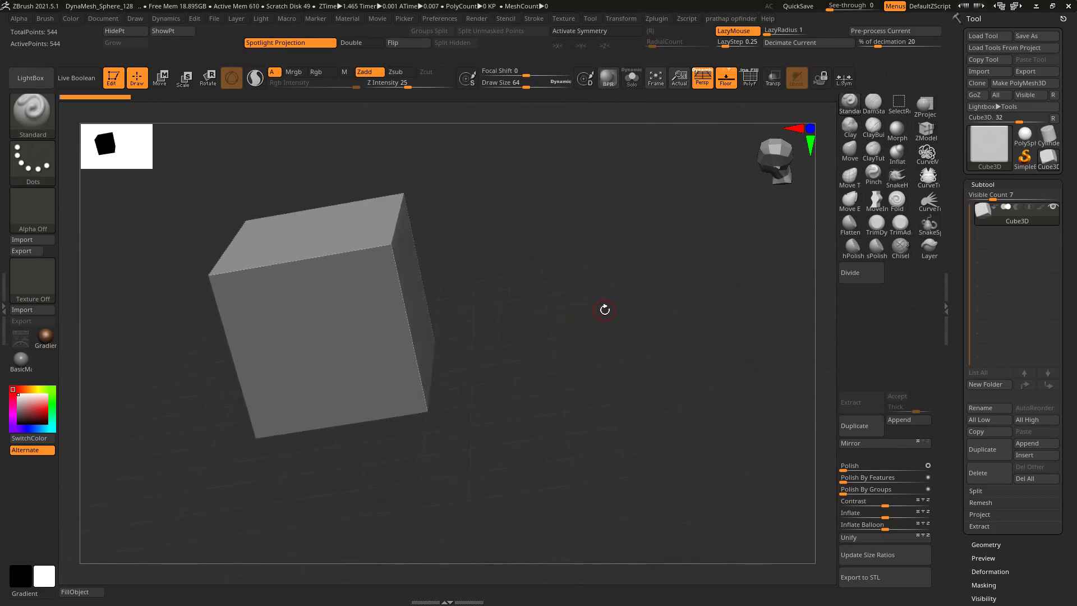
pyautogui.moveTo(604, 310)
pyautogui.mouseDown()
pyautogui.moveTo(529, 301)
pyautogui.moveTo(611, 286)
pyautogui.mouseUp()
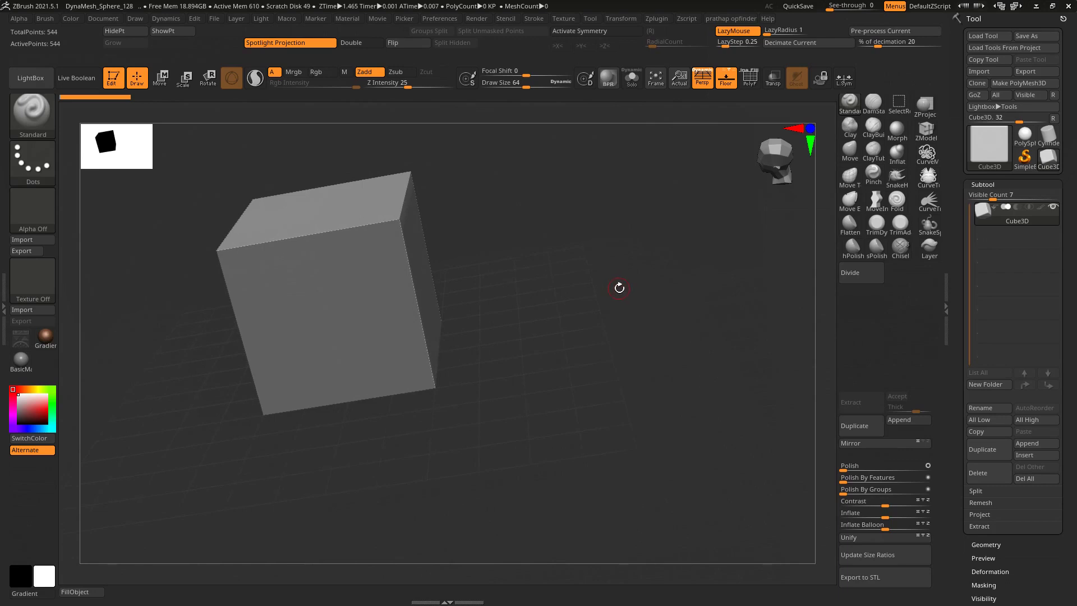
pyautogui.moveTo(630, 288)
pyautogui.mouseDown()
pyautogui.moveTo(568, 289)
pyautogui.moveTo(679, 303)
pyautogui.moveTo(682, 290)
pyautogui.moveTo(608, 315)
pyautogui.moveTo(397, 270)
pyautogui.moveTo(436, 321)
pyautogui.mouseUp()
pyautogui.moveTo(557, 324)
pyautogui.mouseDown()
pyautogui.moveTo(529, 342)
pyautogui.moveTo(550, 351)
pyautogui.mouseUp()
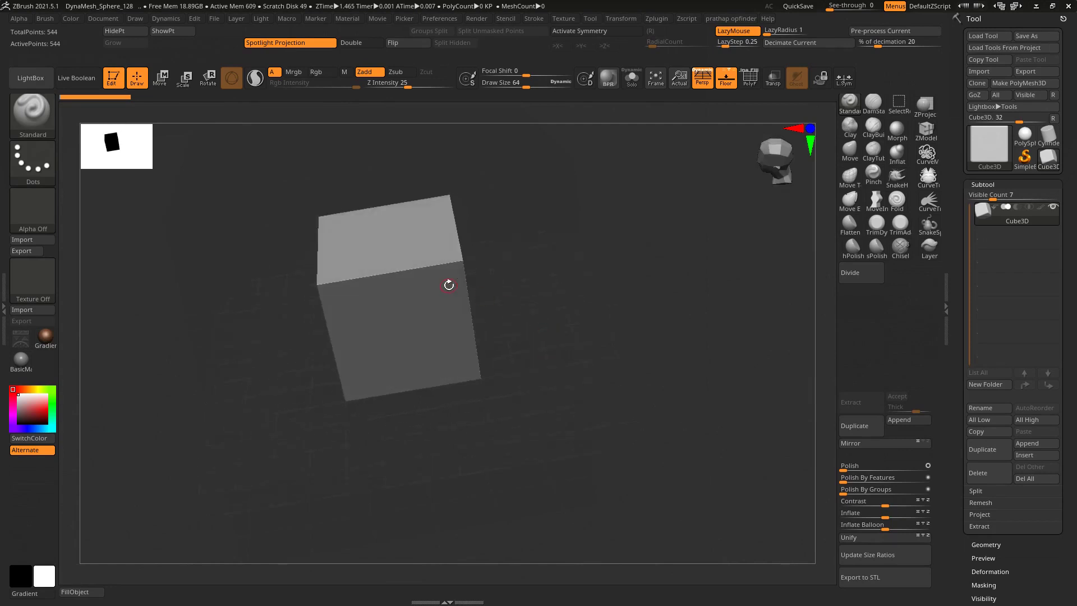
pyautogui.click(107, 19)
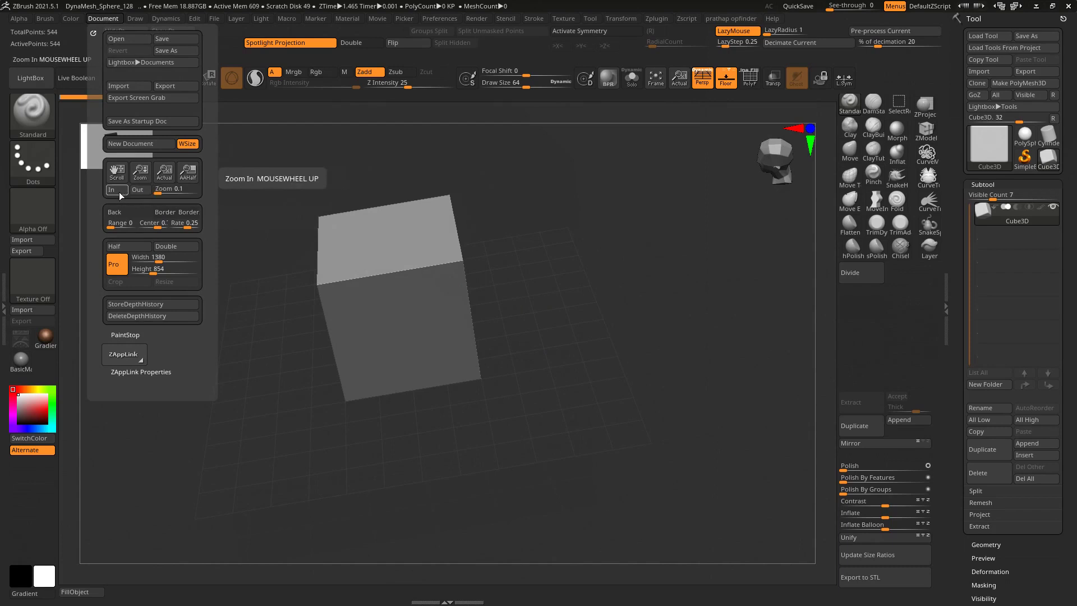
# Step: Assign the plus key as the Document > Zoom In hotkey, overriding its previous assignment
pyautogui.press('ctrl')
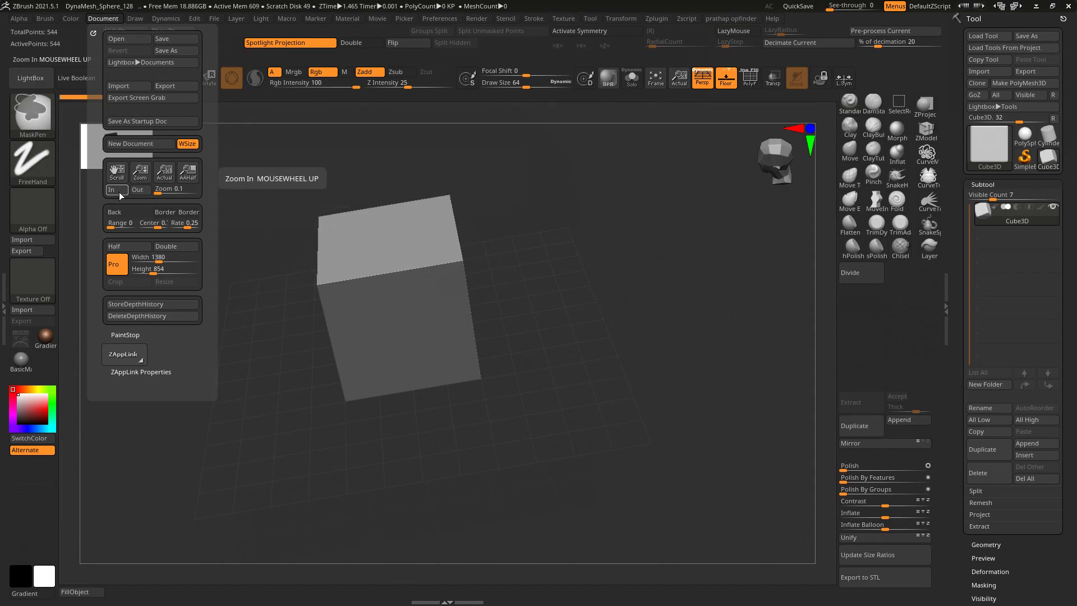
pyautogui.keyDown('ctrl'); pyautogui.keyDown('alt'); pyautogui.click(119, 191); pyautogui.keyUp('alt'); pyautogui.keyUp('ctrl')
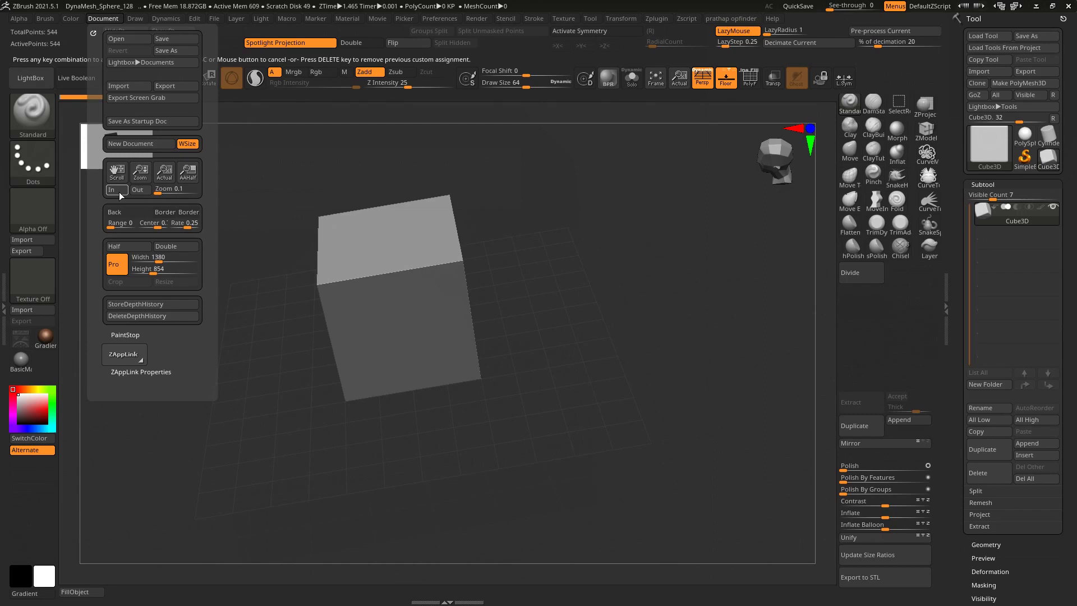
pyautogui.press('+')
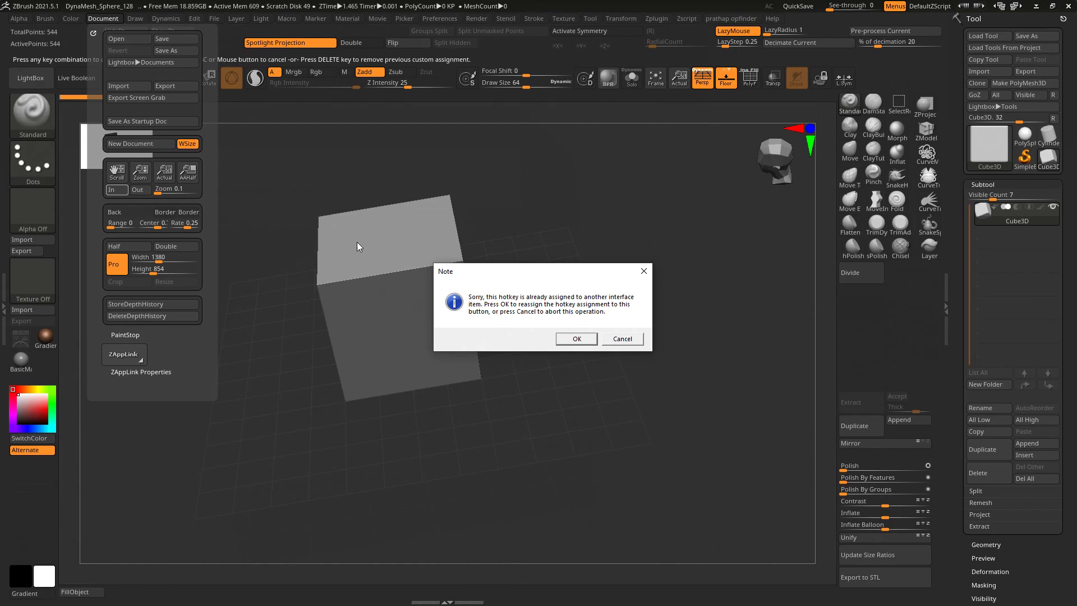
pyautogui.click(644, 271)
pyautogui.moveTo(630, 267); pyautogui.dragTo(825, 355)
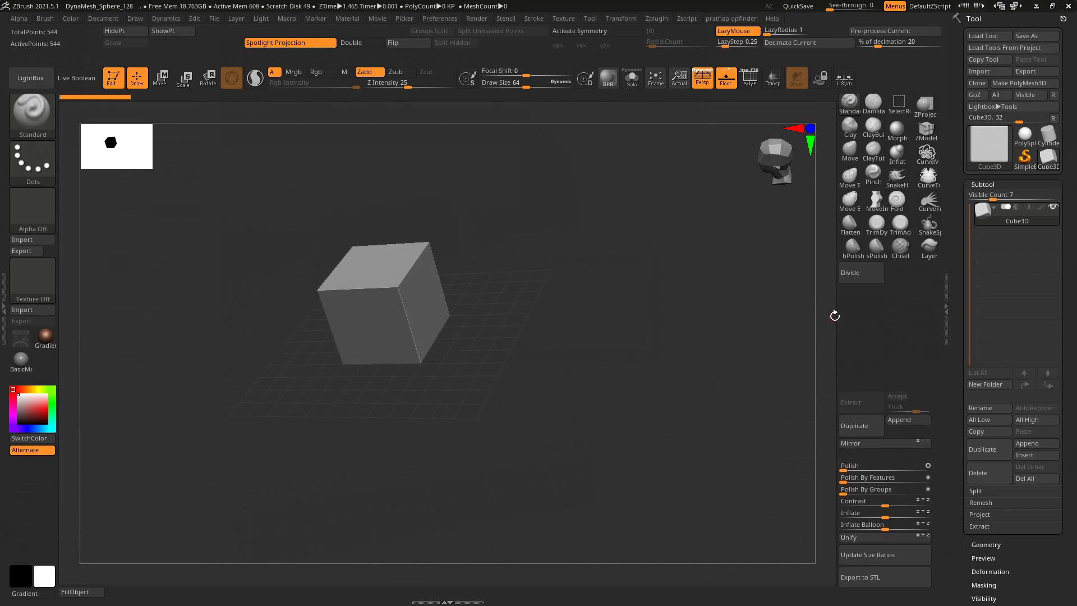
# Step: Cycle twice to the next user interface layout, leaving the canvas empty
pyautogui.click(1017, 8)
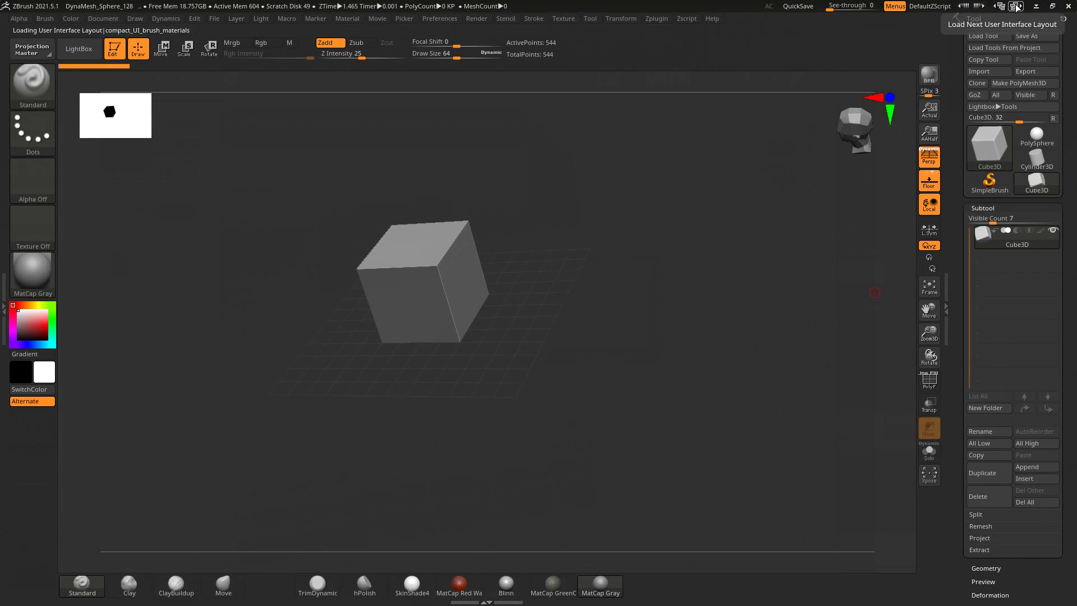
pyautogui.click(1017, 8)
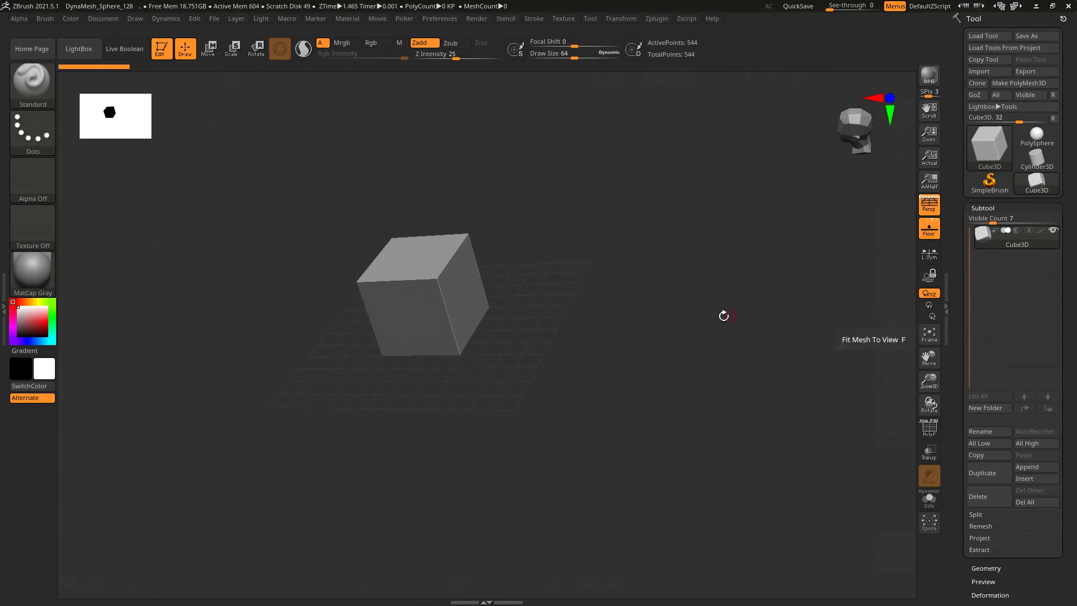
pyautogui.hotkey('ctrl', 'n')
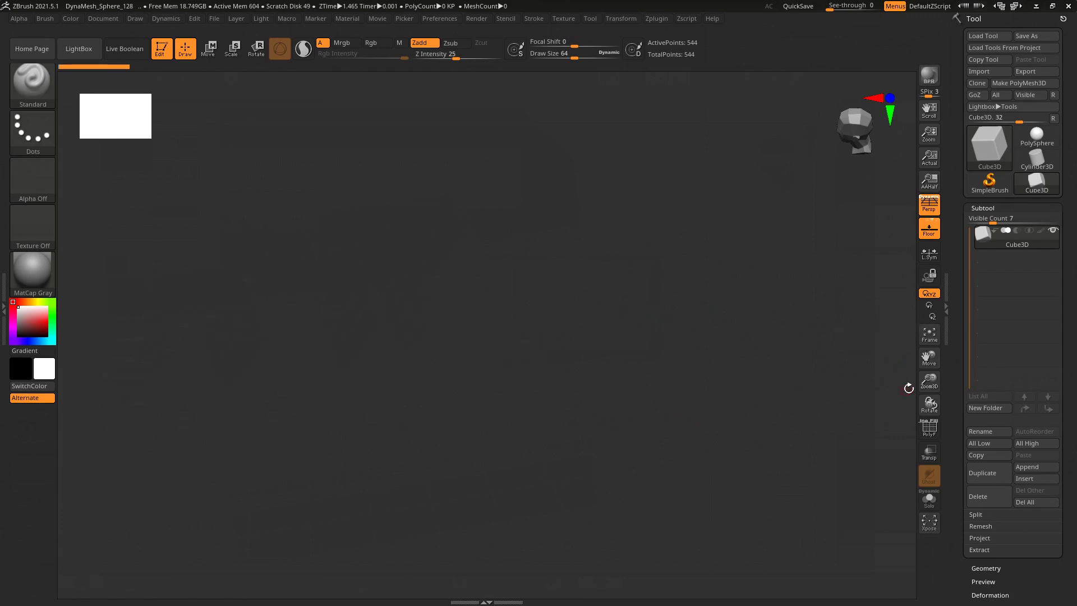
# Step: Frame the cube, then pan, zoom and rotate it with the right-shelf Move, Scale and Rotate buttons
pyautogui.click(929, 335)
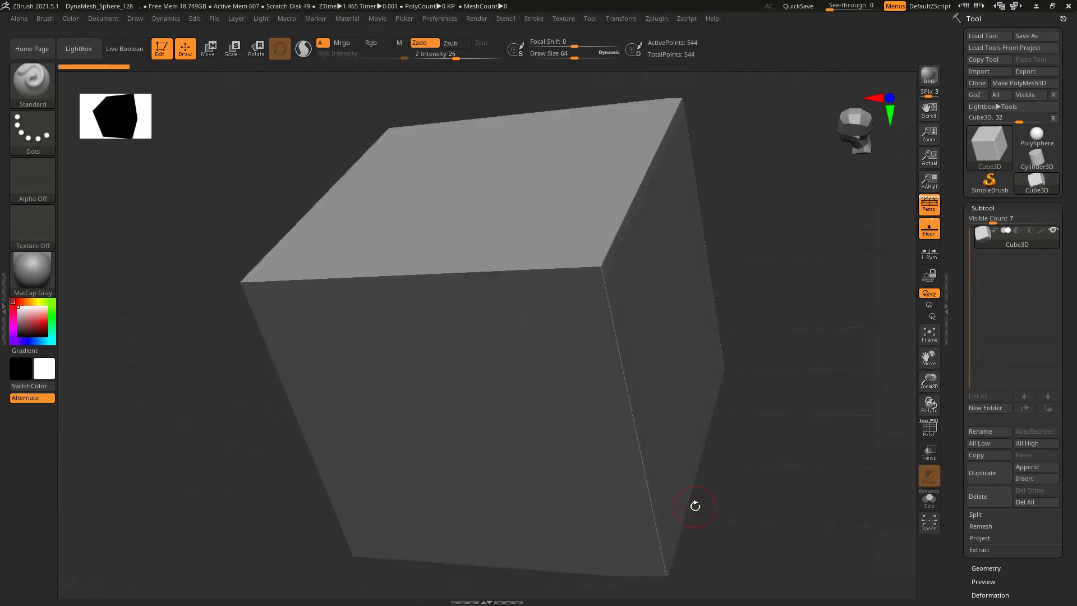
pyautogui.moveTo(929, 357)
pyautogui.mouseDown()
pyautogui.moveTo(681, 315)
pyautogui.moveTo(881, 341)
pyautogui.mouseUp()
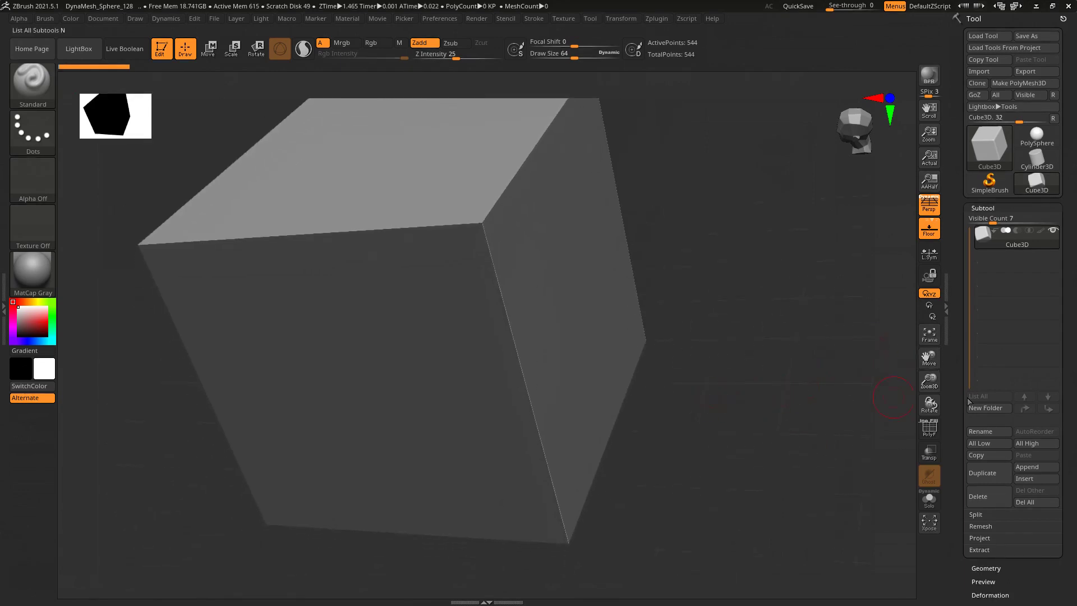
pyautogui.moveTo(930, 382)
pyautogui.mouseDown()
pyautogui.moveTo(927, 397)
pyautogui.moveTo(875, 438)
pyautogui.moveTo(899, 373)
pyautogui.moveTo(923, 409)
pyautogui.mouseUp()
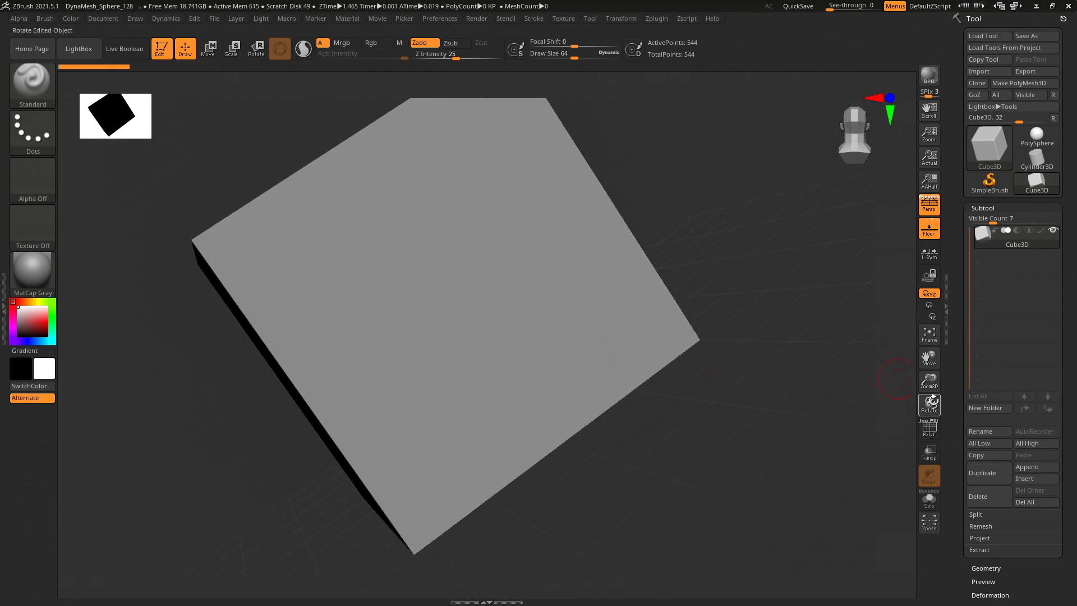
pyautogui.moveTo(931, 400); pyautogui.dragTo(894, 504)
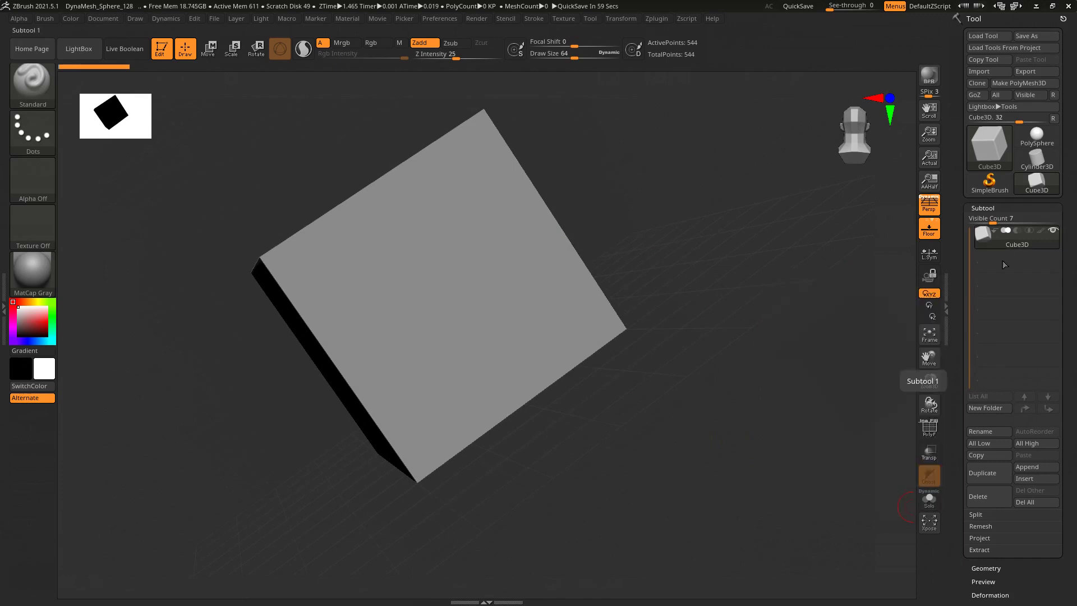
pyautogui.click(996, 473)
pyautogui.moveTo(1016, 284)
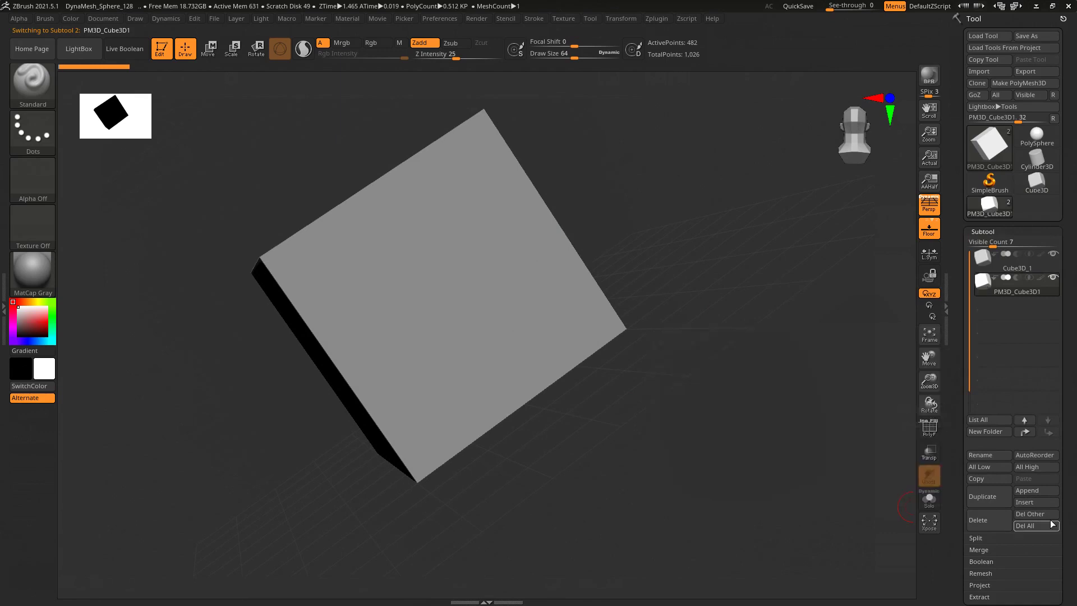
# Step: Append a second cube and then a PolySphere as new subtools
pyautogui.click(1039, 492)
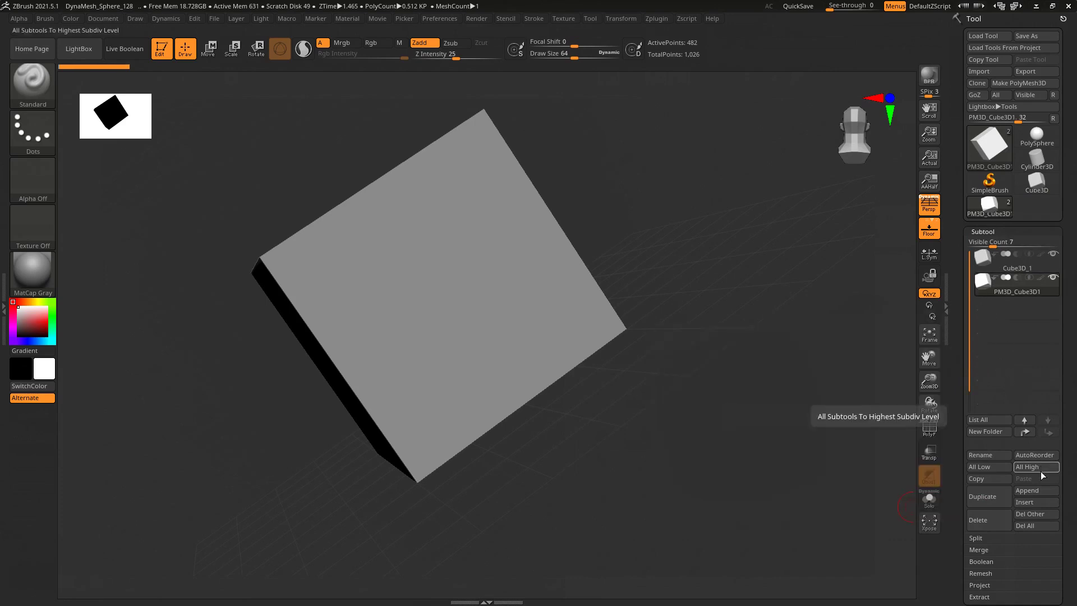
pyautogui.click(1032, 490)
pyautogui.click(744, 396)
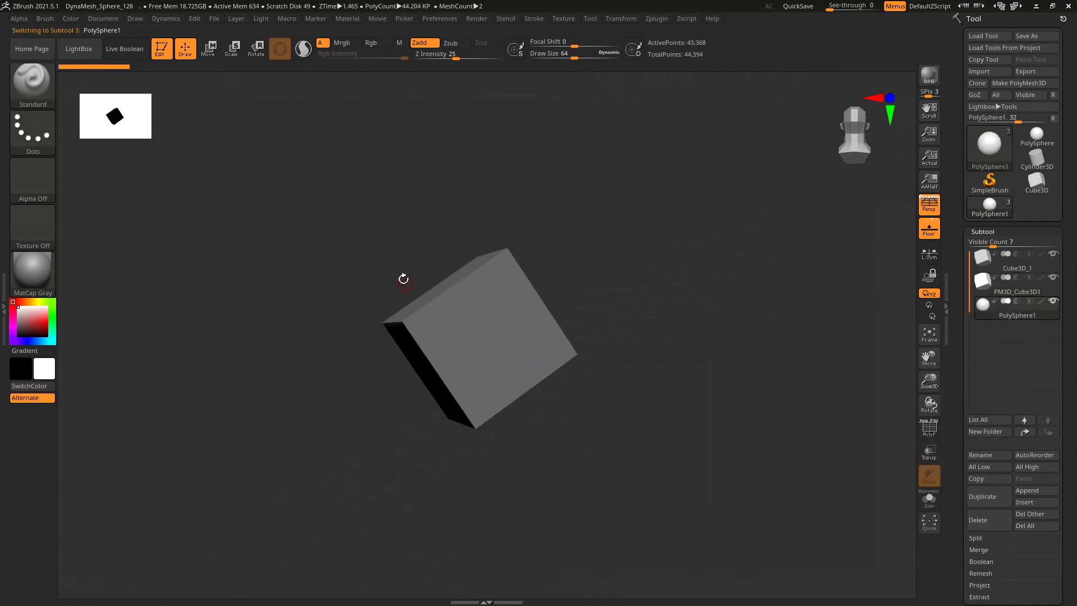
# Step: Move PolySphere1 down below the cube with the Transpose axis, toggling Solo on and off to check
pyautogui.press('w')
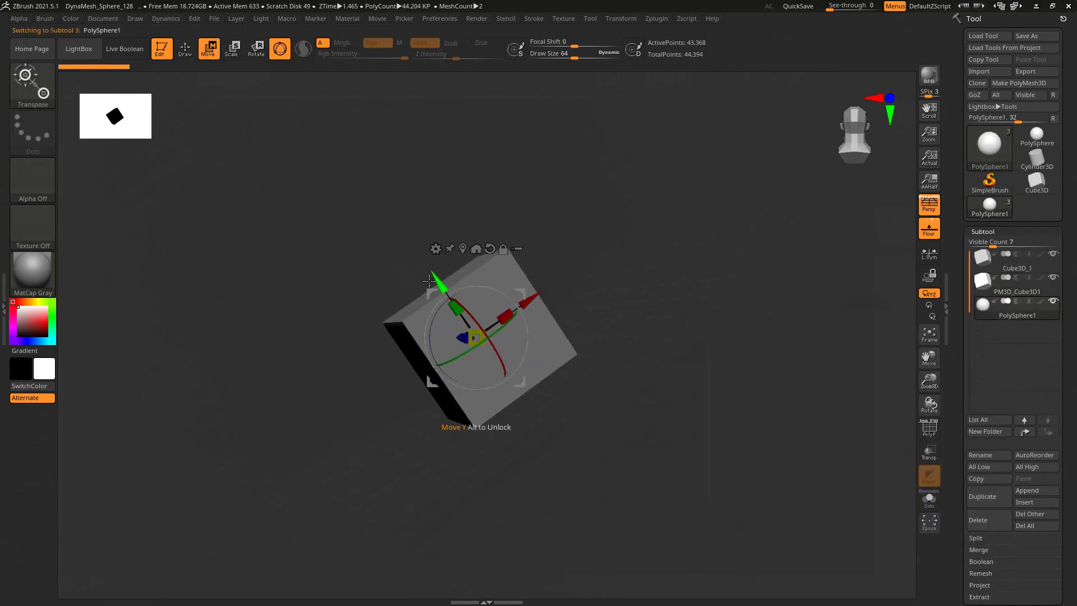
pyautogui.moveTo(424, 278)
pyautogui.mouseDown()
pyautogui.moveTo(625, 382)
pyautogui.moveTo(655, 296)
pyautogui.moveTo(680, 286)
pyautogui.moveTo(825, 461)
pyautogui.mouseUp()
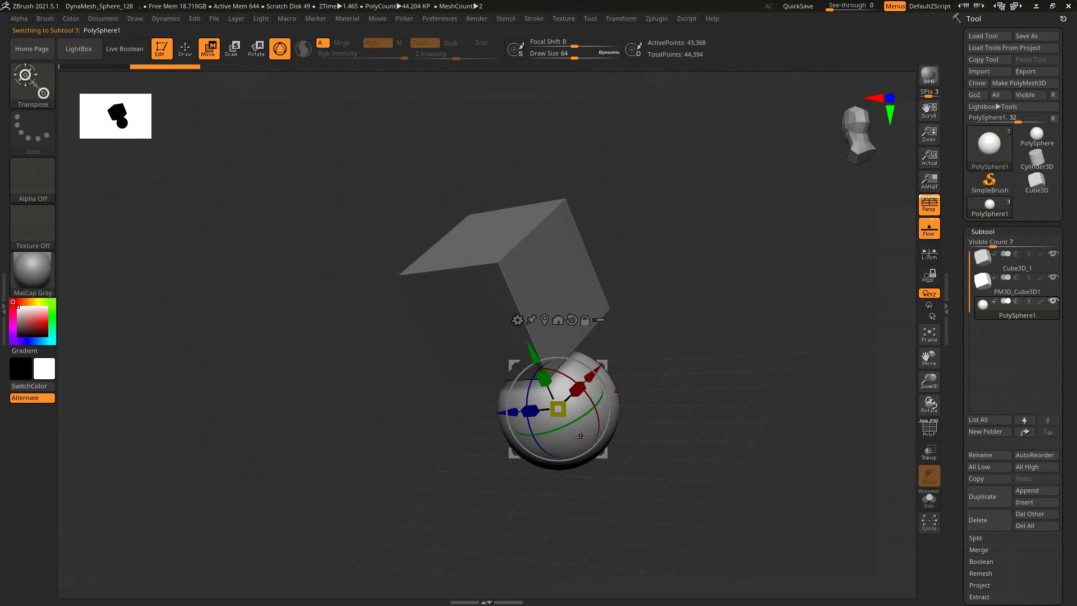
pyautogui.click(940, 507)
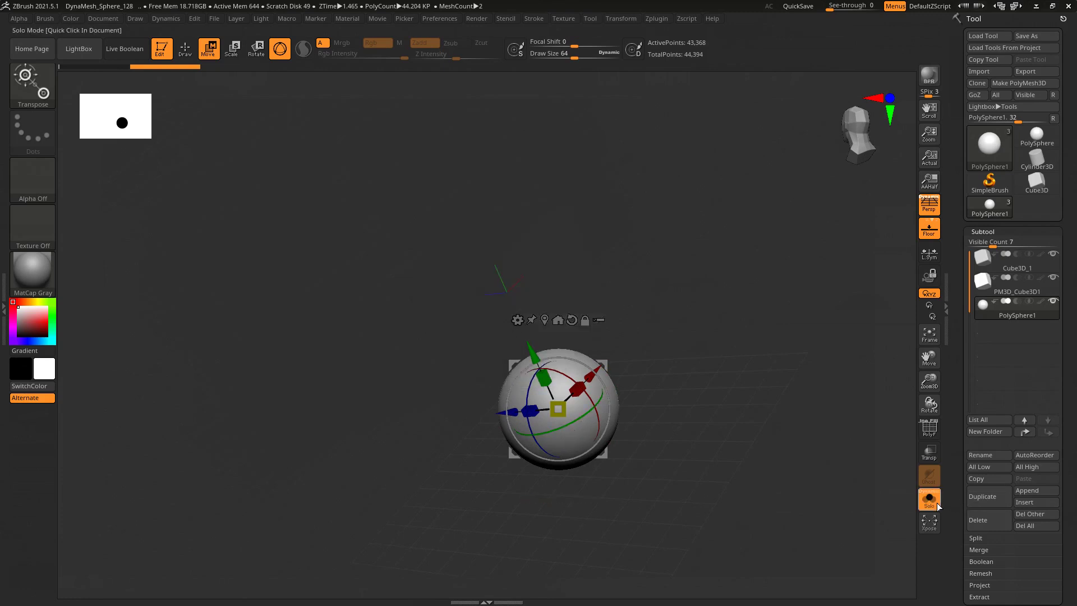
pyautogui.click(938, 505)
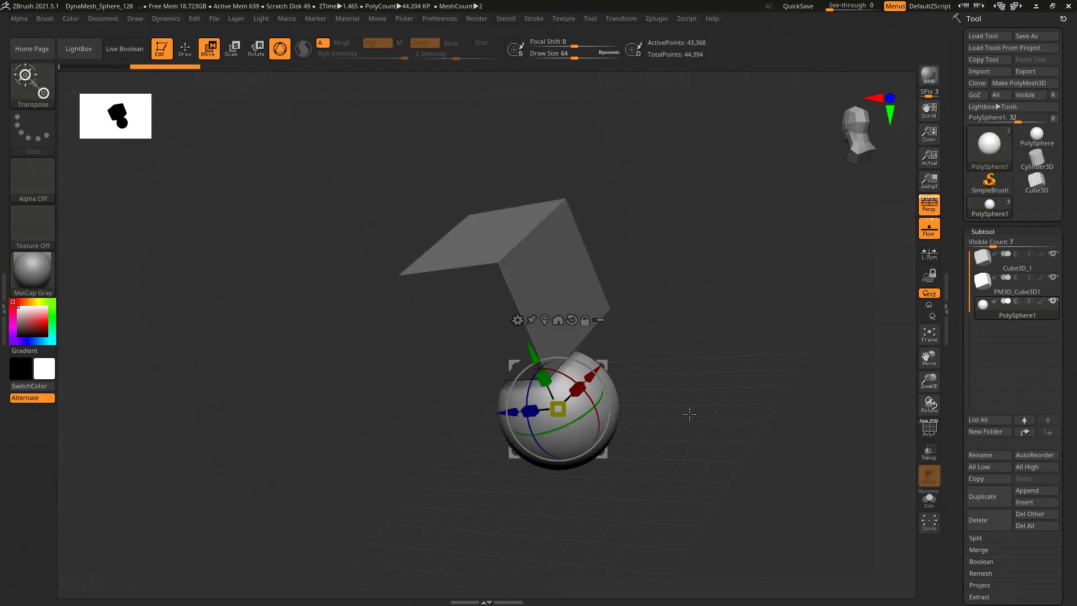